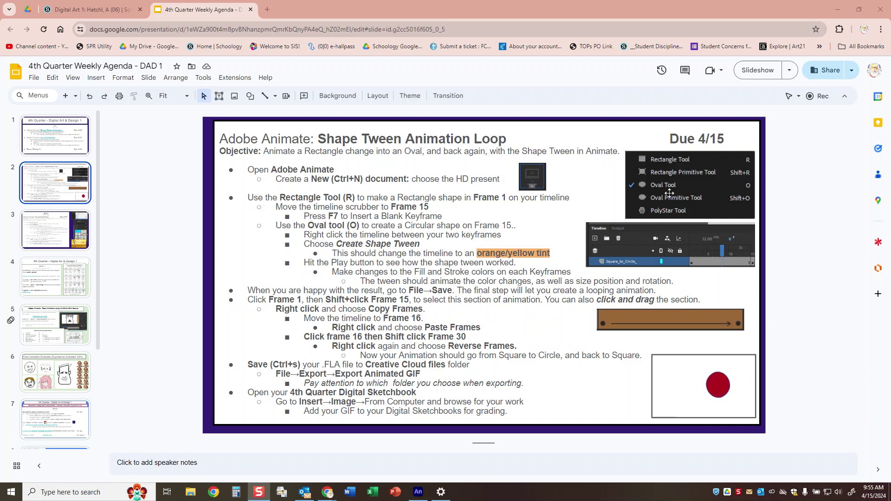
Step: Switch from the Google Slides shape tween assignment to the Adobe Animate home screen
left_click(418, 491)
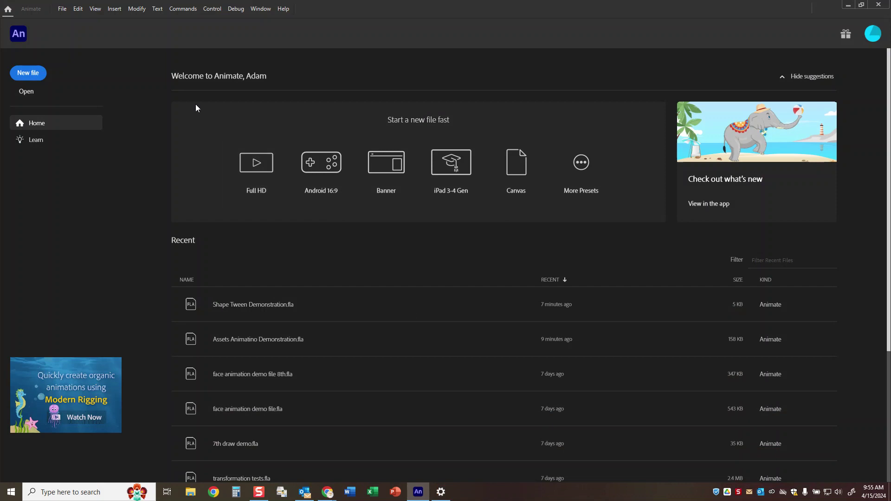
Step: Create a new Character Animation HD document at 1280 x 720
left_click(62, 8)
left_click(74, 20)
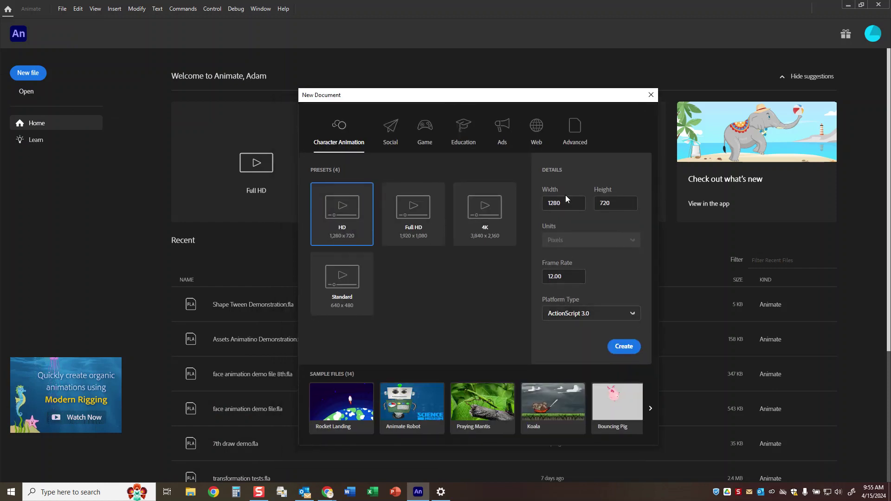
left_click(622, 348)
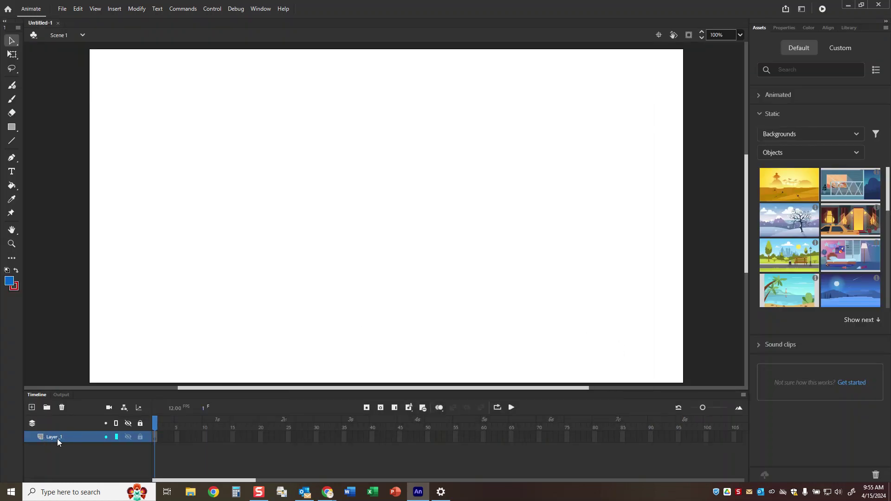
Step: Draw a blue, red-outlined rectangle on the left of the stage at frame 1
left_click(13, 127)
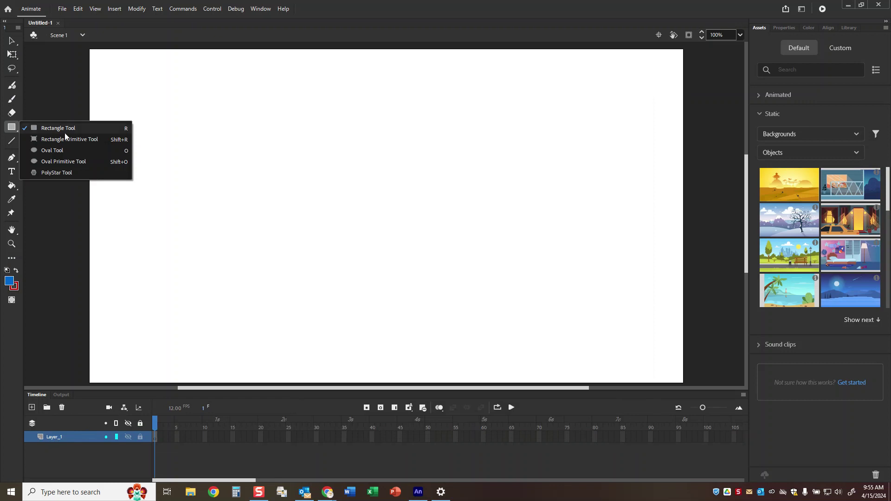
left_click(93, 130)
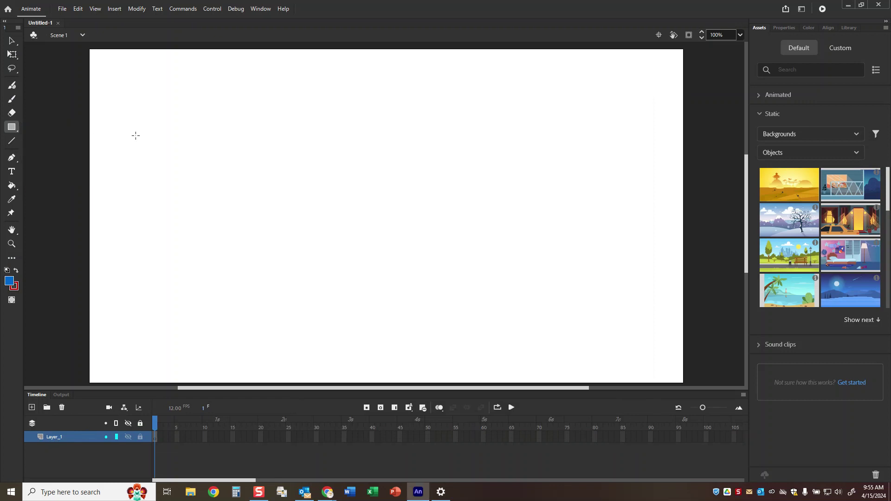
mouse_move(135, 135)
left_mouse_down()
mouse_move(267, 281)
mouse_move(281, 266)
left_mouse_up()
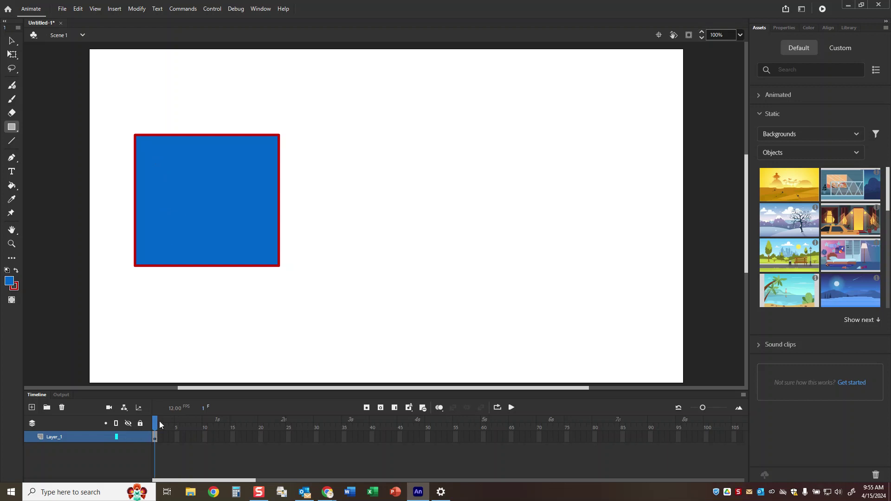
Step: Insert a blank keyframe at frame 15 on Layer_1
left_click(233, 438)
right_click(233, 438)
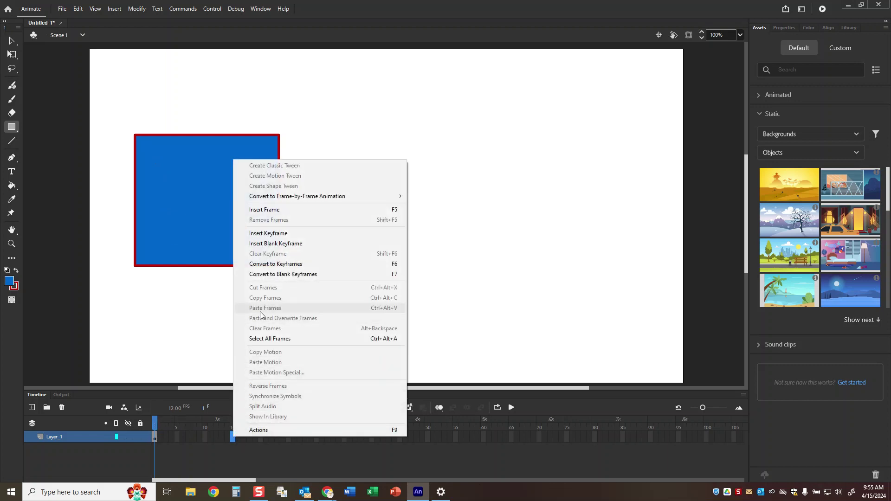
left_click(274, 244)
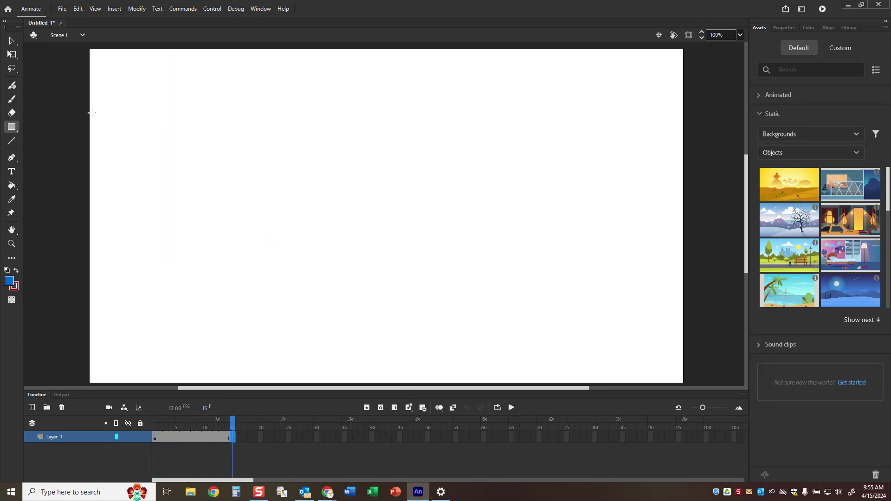
Step: Draw a lime-green circle with a #FFCC00 outline on the right of the stage at frame 15
left_click(14, 130)
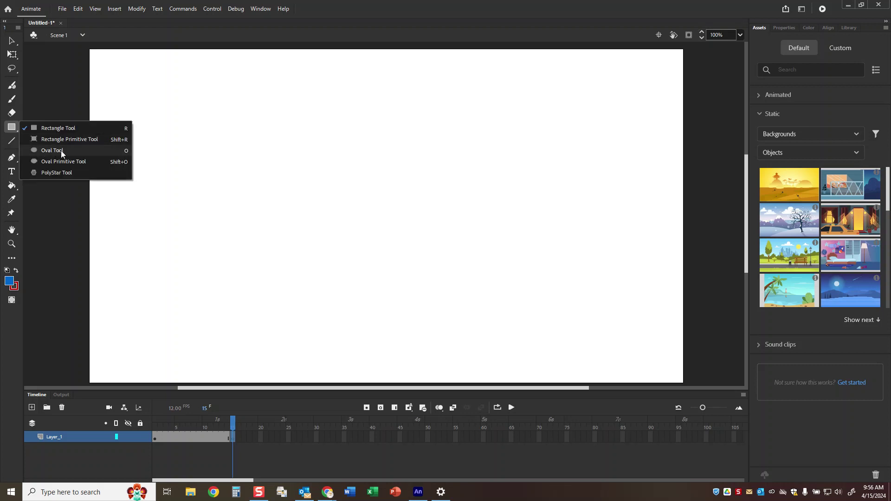
left_click(68, 150)
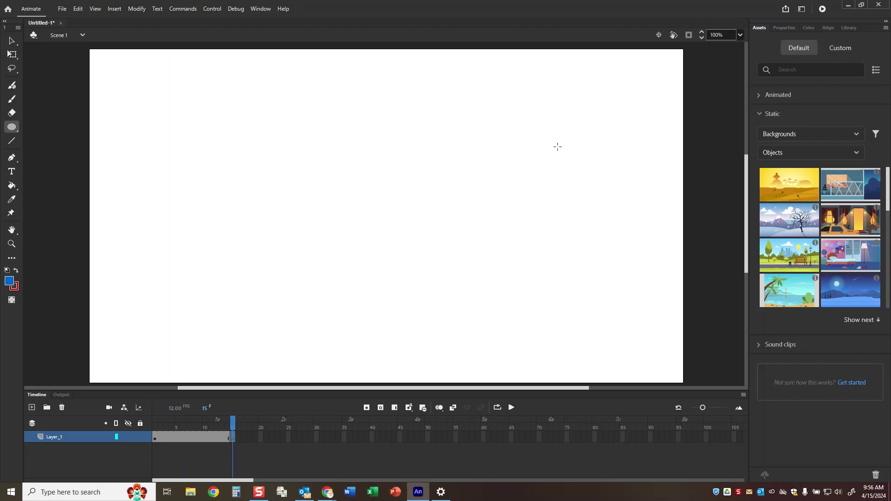
left_click(8, 282)
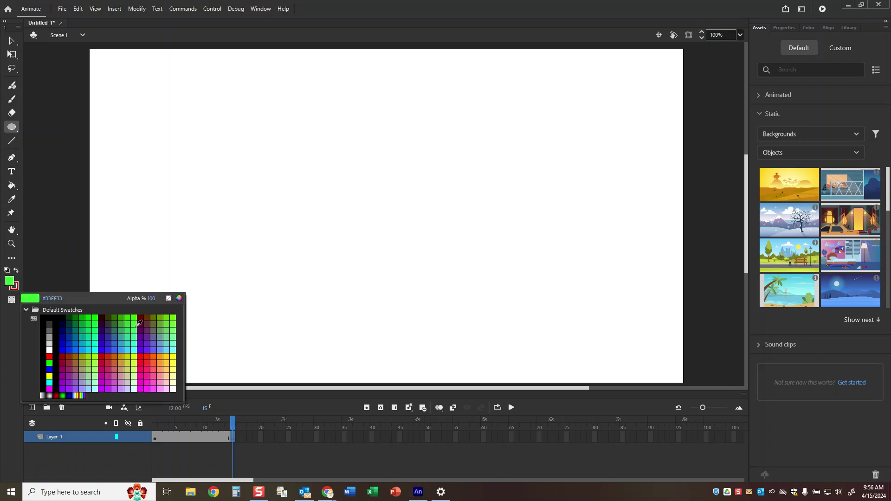
left_click(175, 317)
left_click(16, 289)
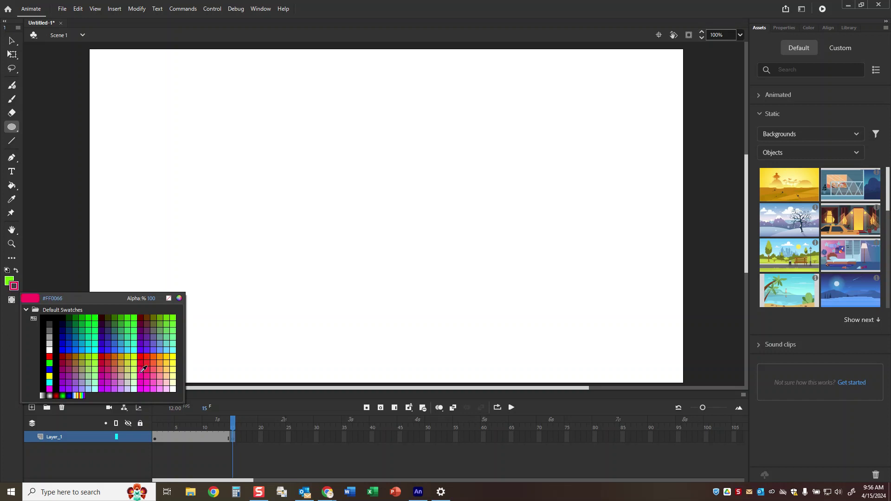
left_click(169, 354)
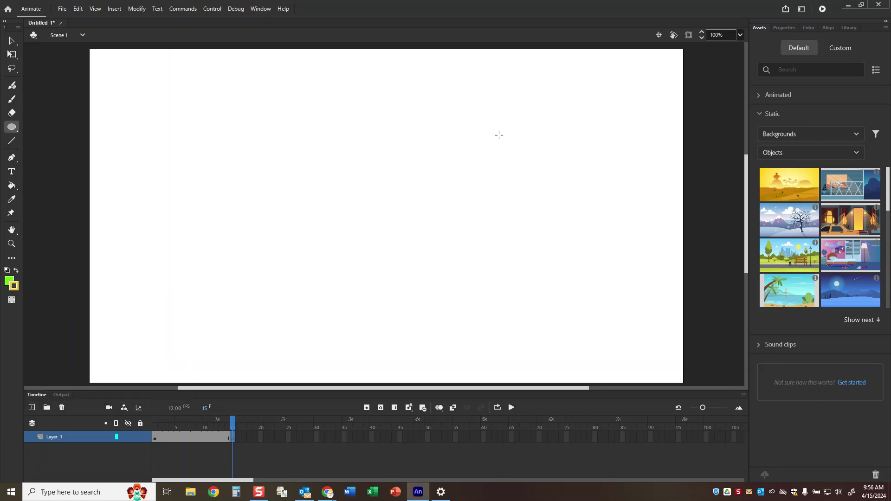
mouse_move(499, 135)
left_mouse_down()
mouse_move(599, 251)
mouse_move(641, 280)
left_mouse_up()
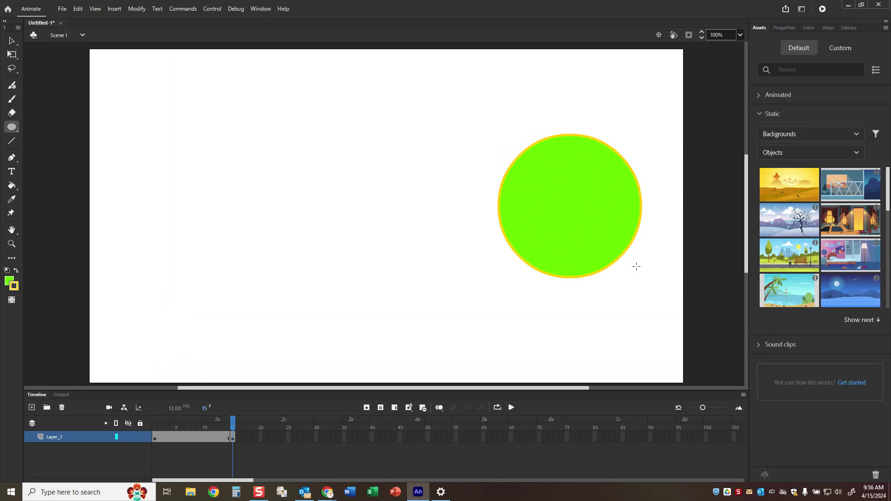
left_click_drag(233, 423, 195, 424)
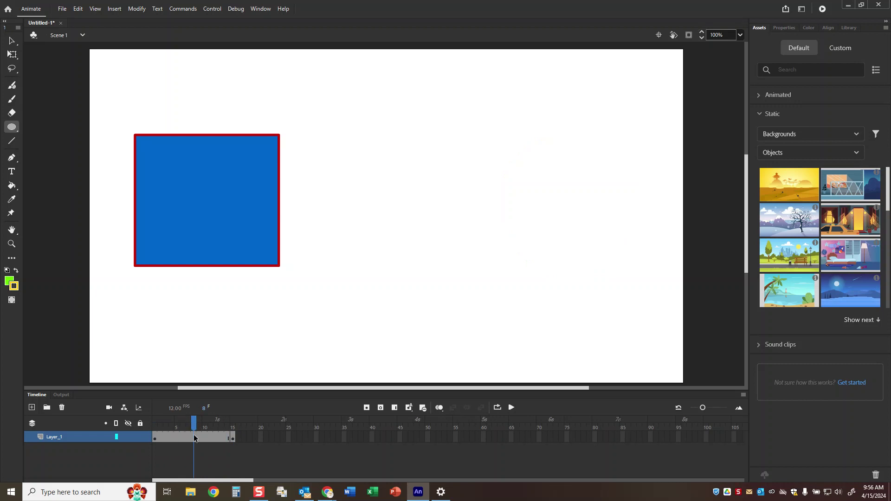
Step: Create a shape tween between the frame 1 and frame 15 keyframes and scrub to preview the morph
right_click(194, 439)
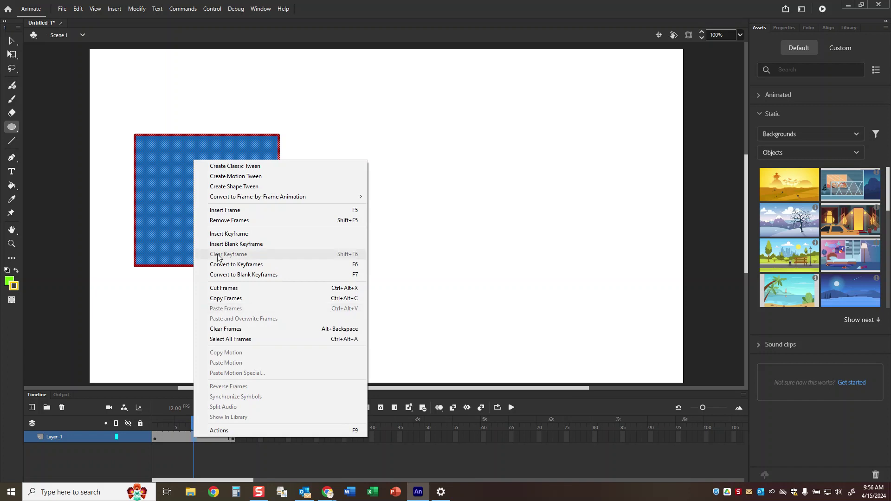
left_click(227, 188)
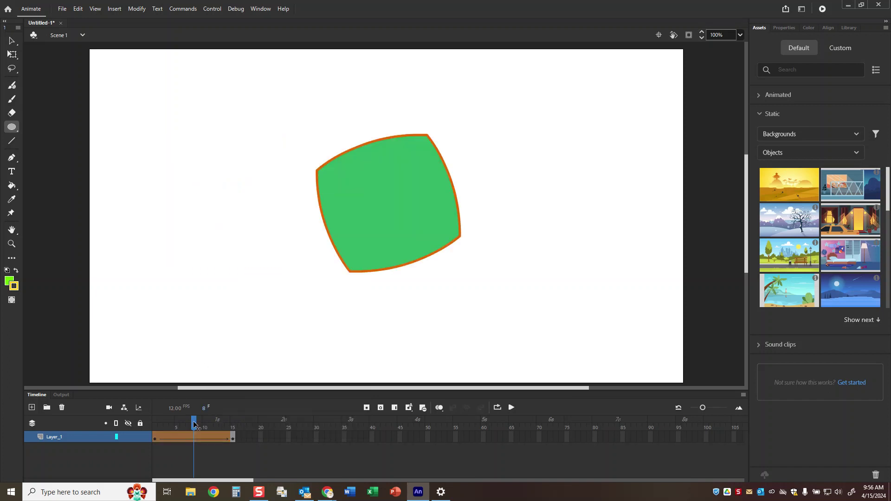
left_click_drag(194, 425, 235, 430)
left_click(166, 423)
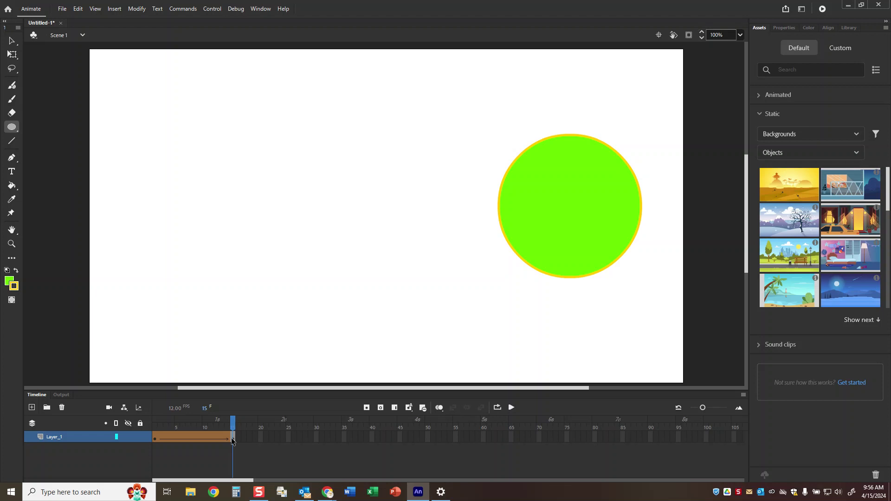
Step: Save the document as 'shape tween demo video.fla'
key("ctrl+s")
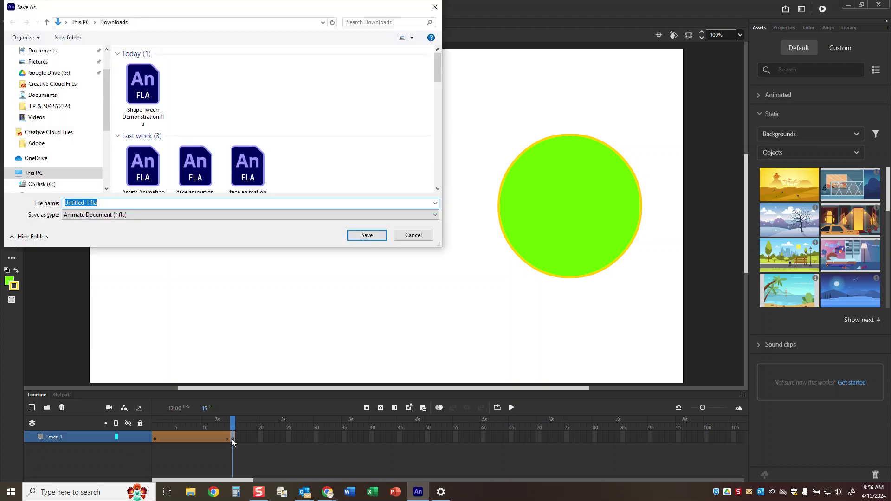
type("shape ")
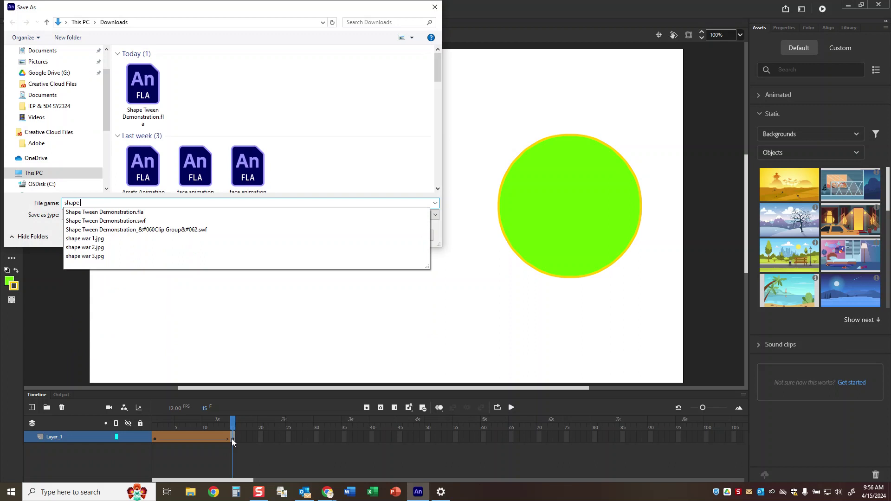
type("tween d")
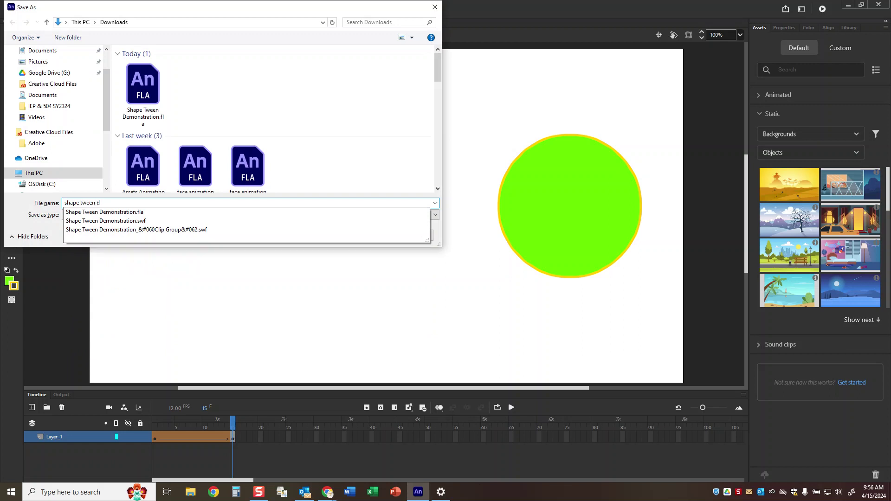
type("emo video")
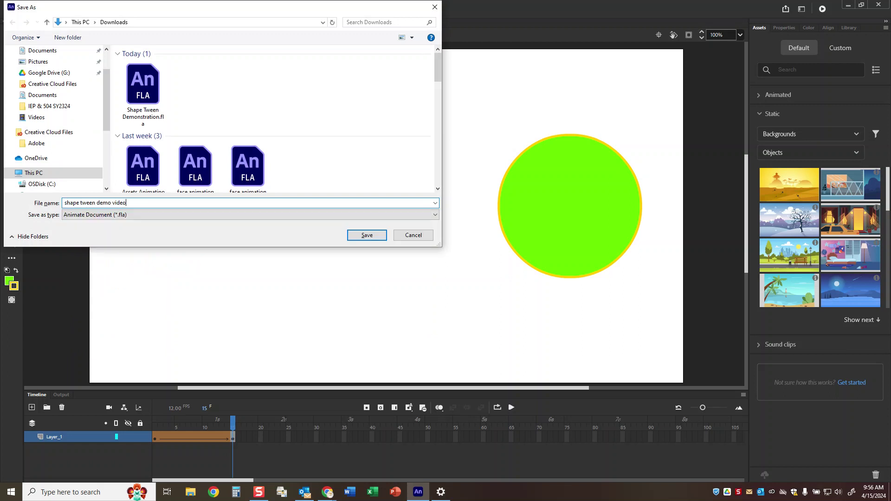
key("Return")
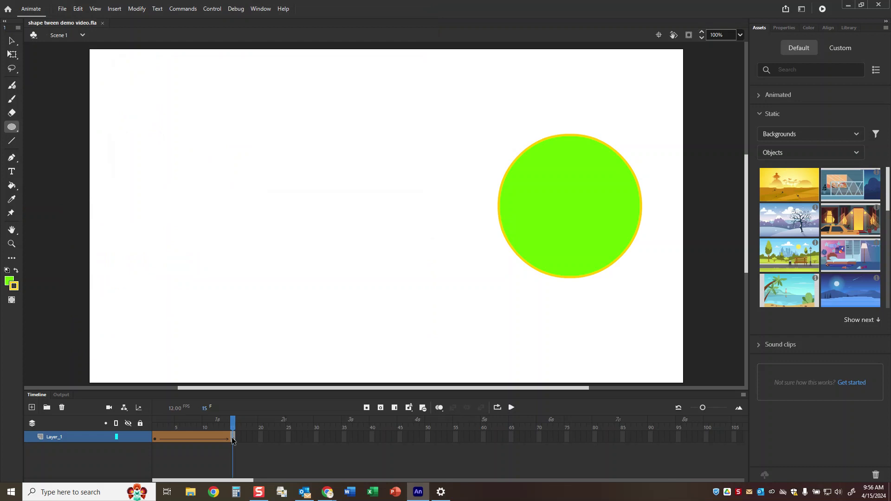
Step: Move the half-morphed shape at frame 8 up and to the left, keyframing it
left_click_drag(233, 424, 194, 439)
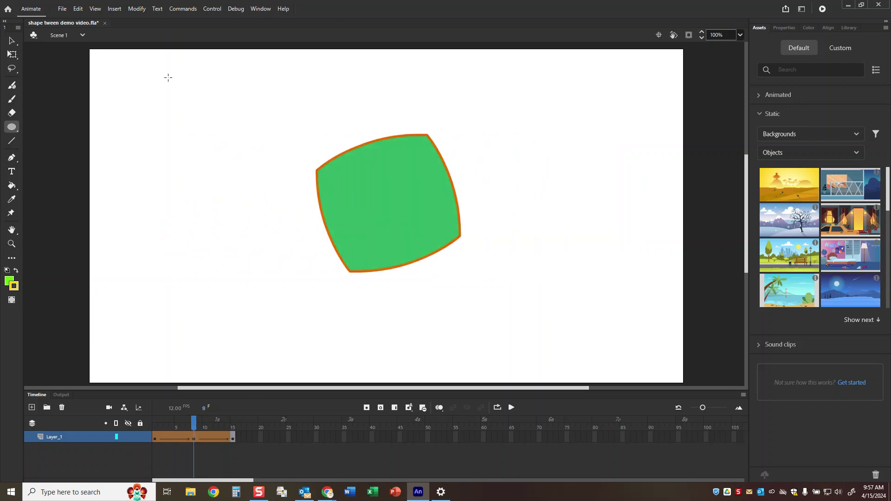
left_click(12, 40)
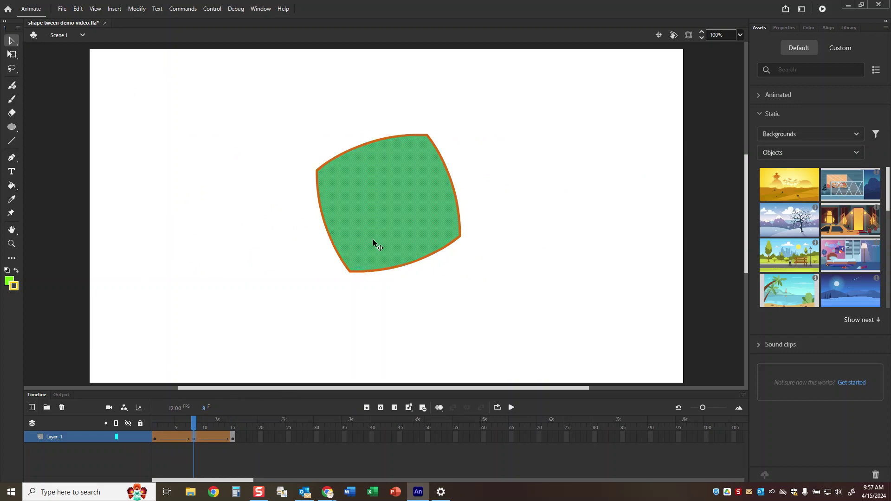
left_click_drag(372, 243, 348, 167)
left_click_drag(190, 423, 236, 420)
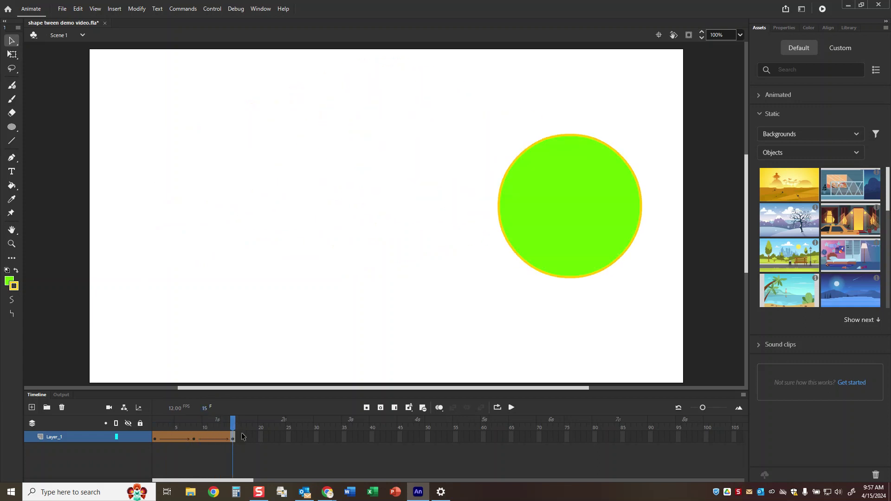
Step: Copy the tween frames 1 through 15
left_click(154, 438)
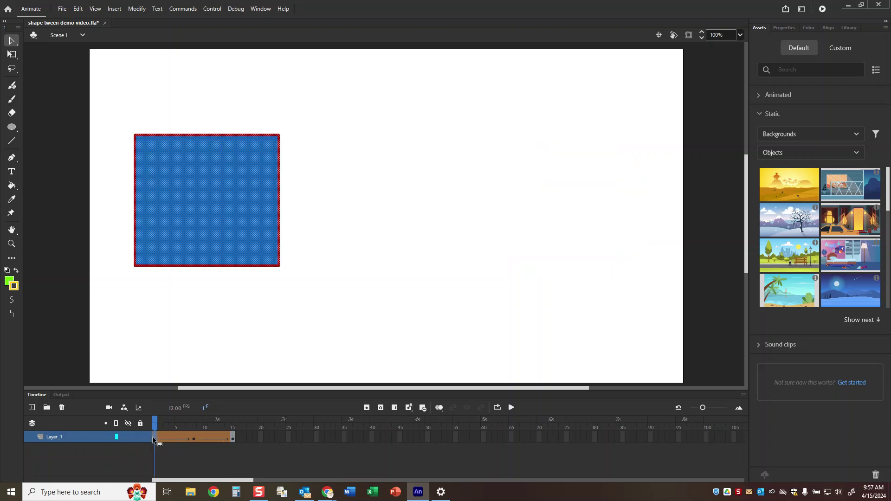
left_click(234, 438)
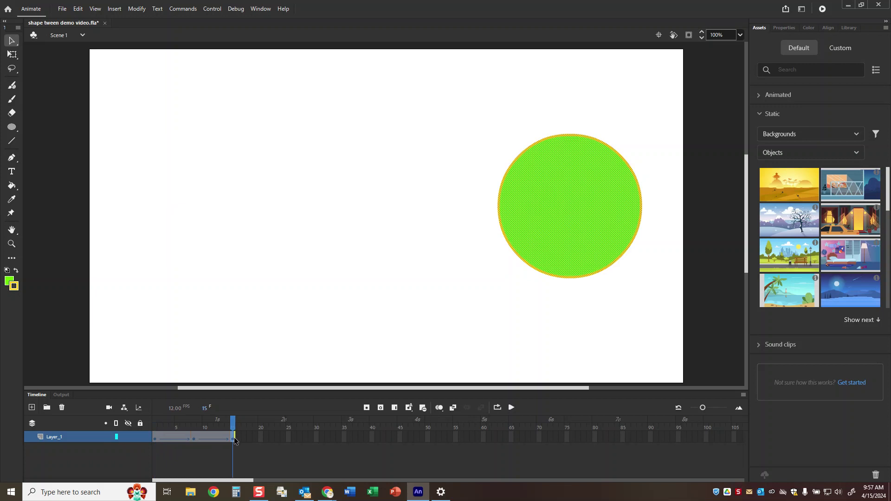
right_click(211, 439)
left_click(250, 300)
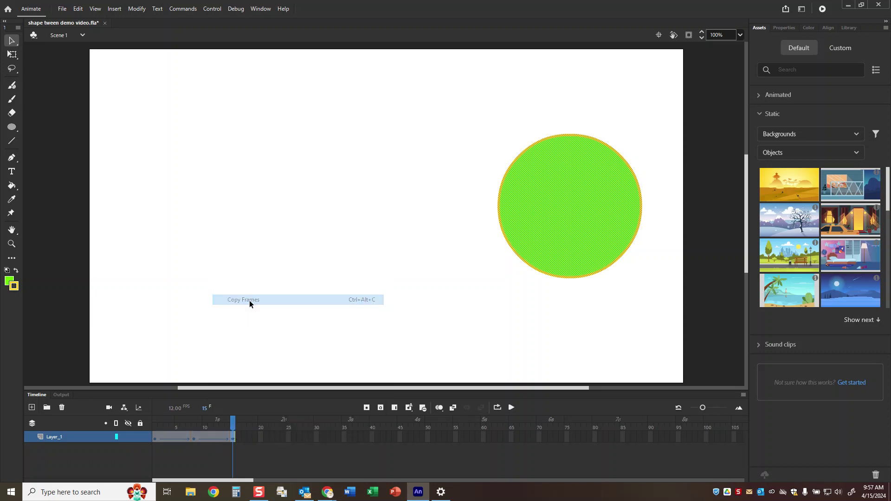
Step: Paste the copied frames at frame 16, extending the animation to frame 30
left_click(240, 437)
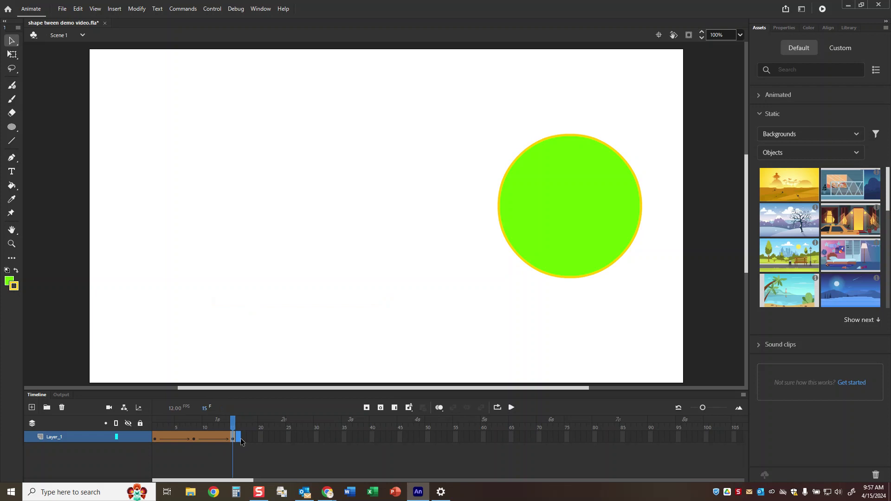
right_click(237, 438)
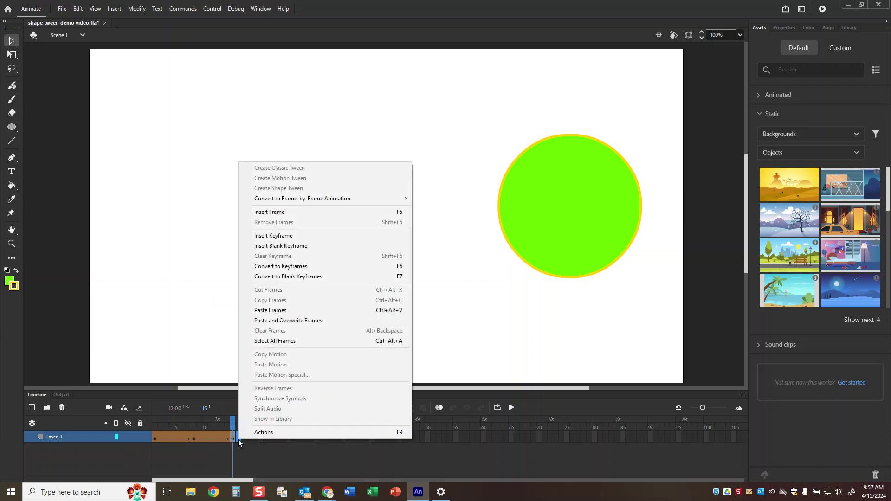
left_click(270, 310)
left_click_drag(233, 424, 151, 427)
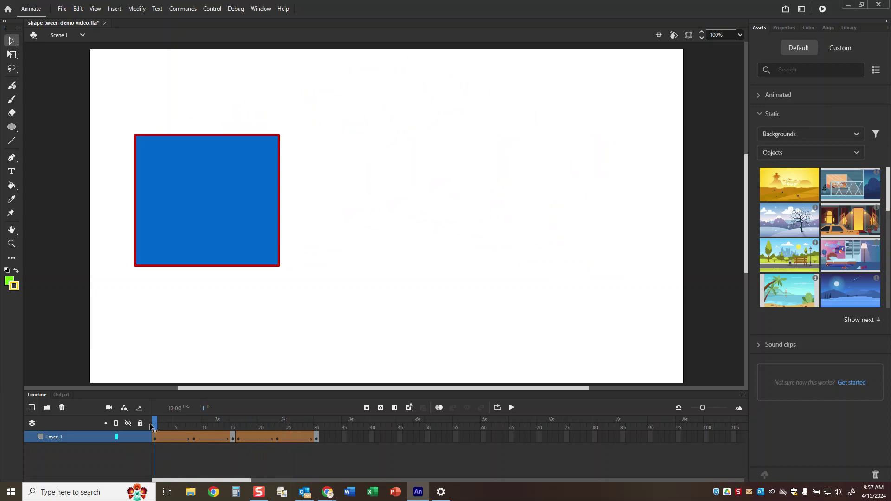
Step: Select frames 16 to 30 of the pasted tween and open their frame commands
left_click_drag(318, 439, 238, 441)
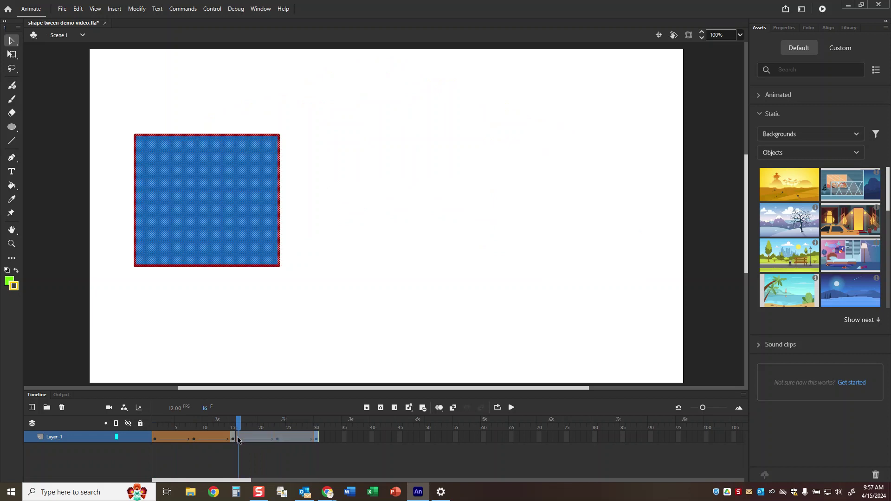
left_click(239, 440)
left_click(317, 439, "shift")
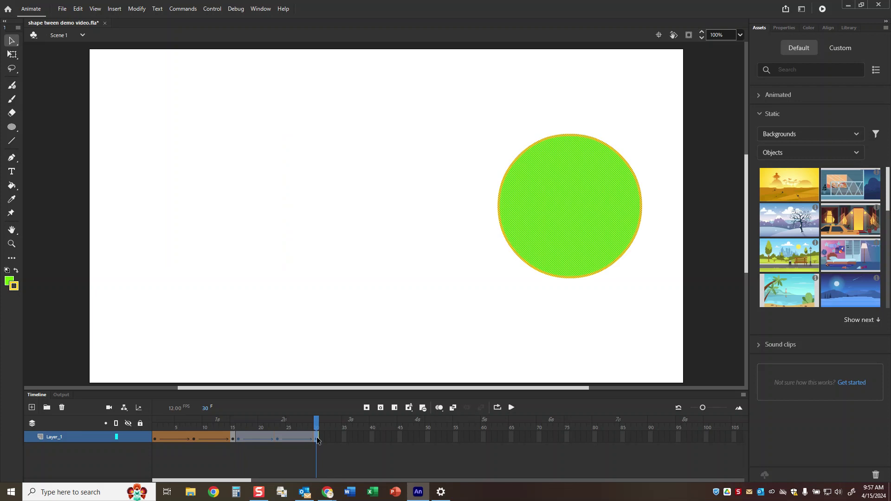
right_click(295, 438)
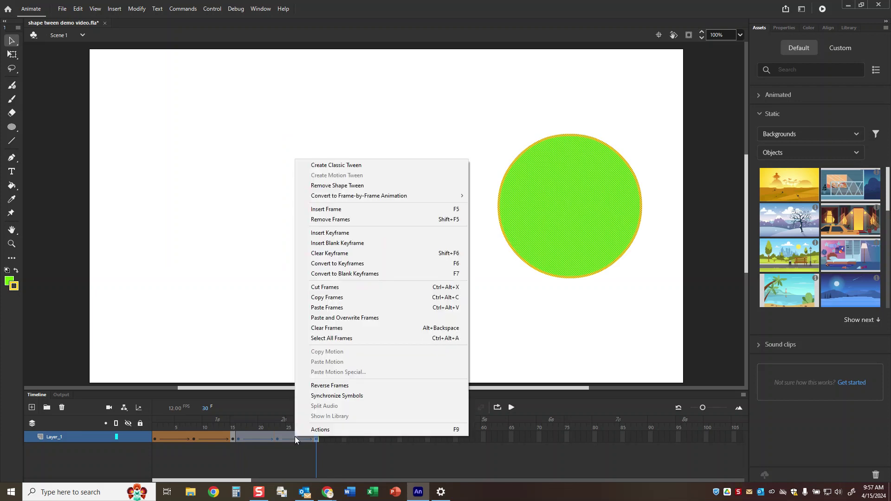
Step: Reverse frames 16–30 so the circle morphs back into the rectangle
left_click(356, 387)
left_click(159, 423)
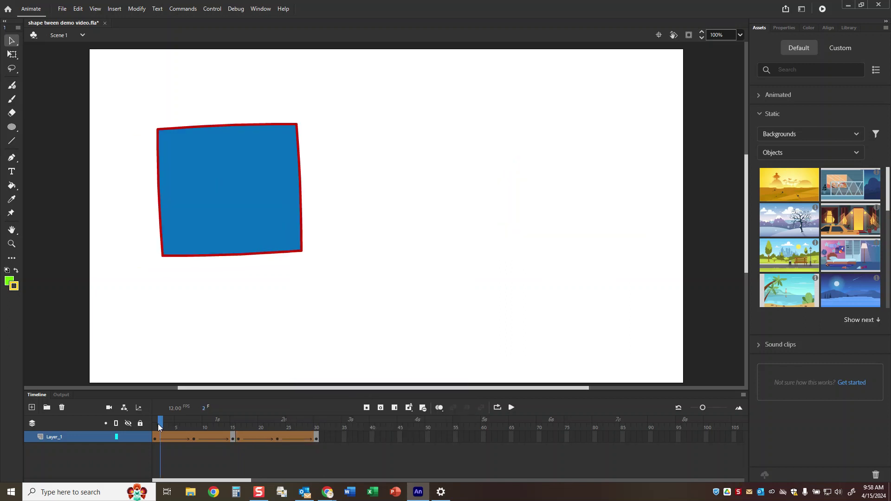
left_click_drag(157, 425, 332, 439)
Step: Add hold frames after the circle keyframe at frame 15 with F5
left_click(234, 437)
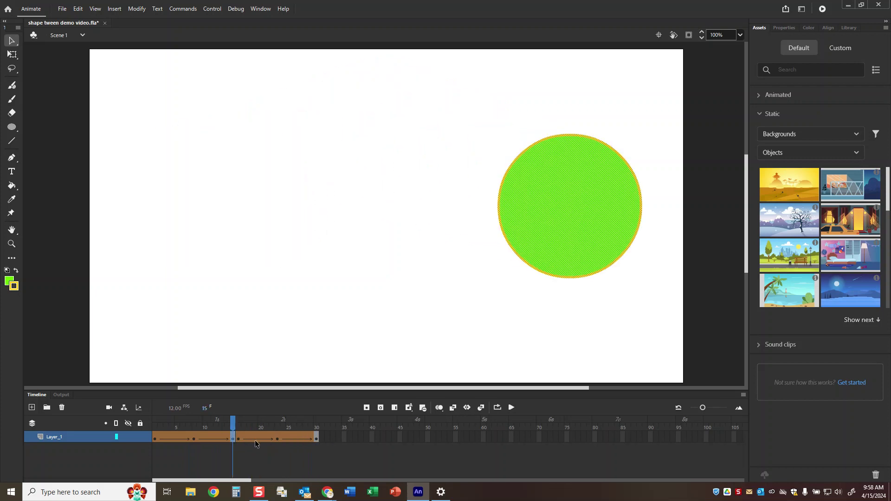
key("F5")
key("F5")
key("F5")
key("F5")
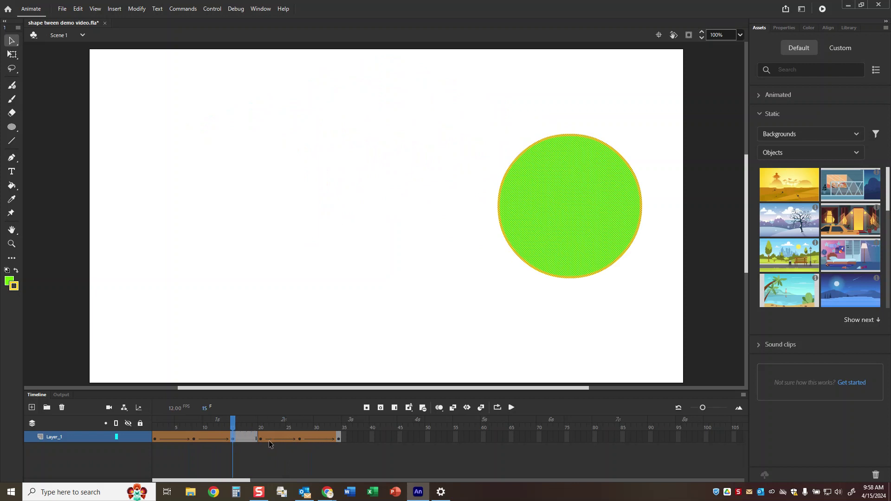
left_click_drag(245, 425, 154, 424)
left_click(157, 437)
left_click(155, 440)
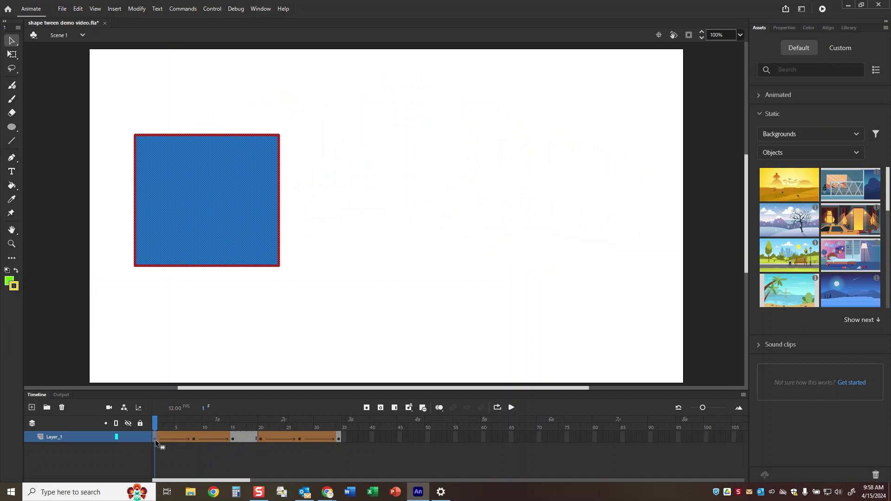
Step: Insert a keyframe at frame 28 and preview the whole looping animation
left_click(301, 439)
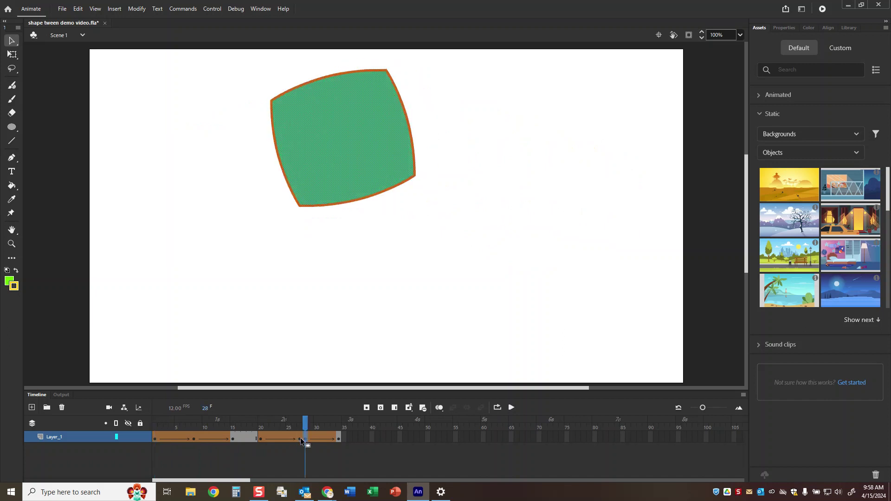
right_click(305, 442)
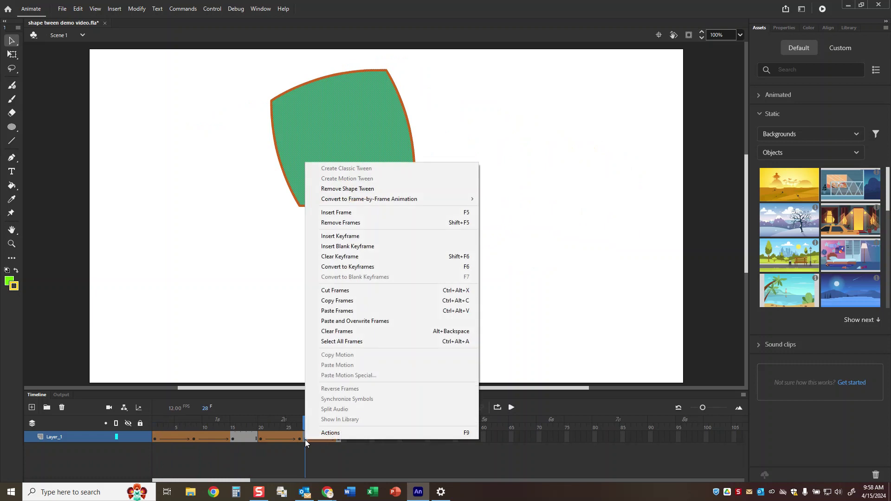
left_click(330, 260)
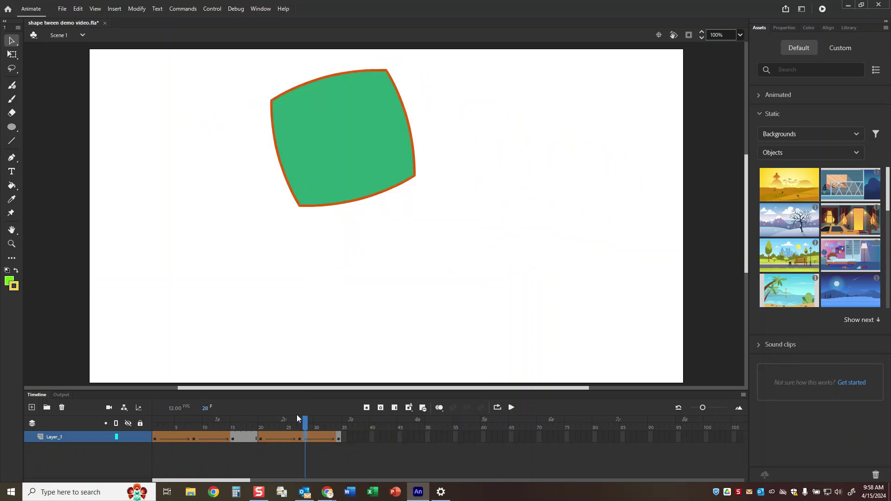
left_click_drag(306, 417, 339, 440)
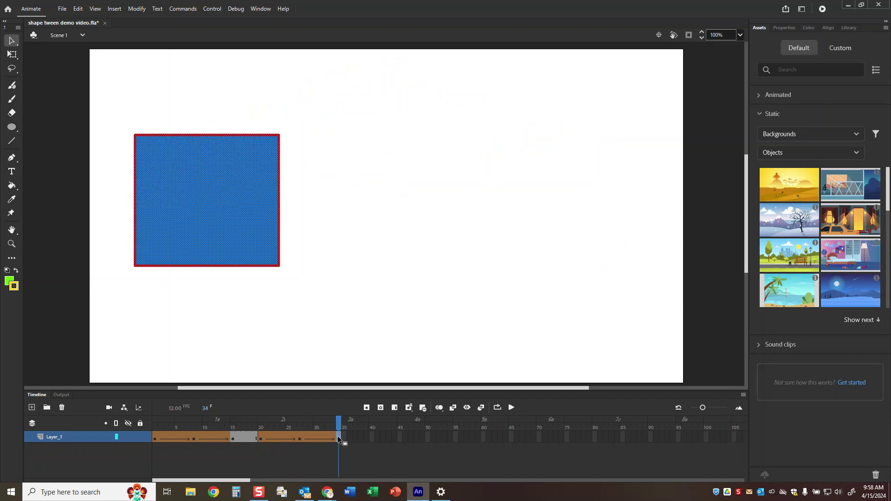
left_click_drag(341, 423, 141, 425)
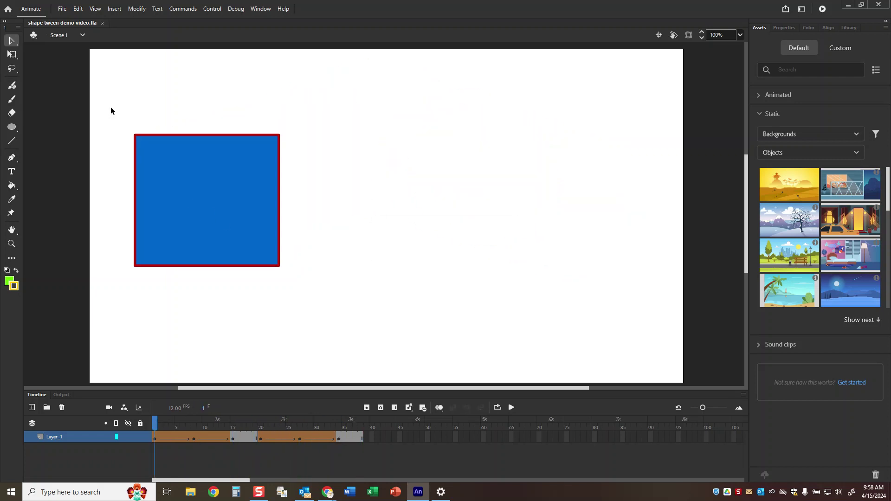
Step: Export the animation as an animated GIF, keeping the Looping Forever setting
left_click(65, 7)
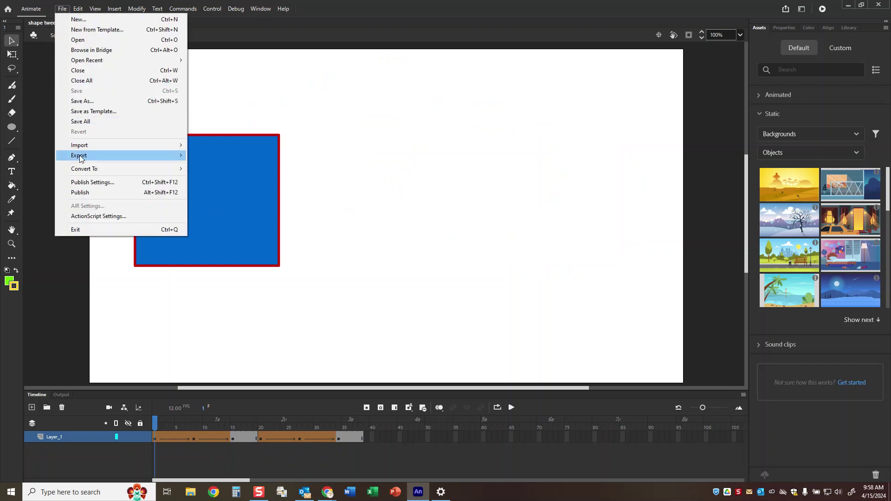
mouse_move(80, 158)
left_click(216, 197)
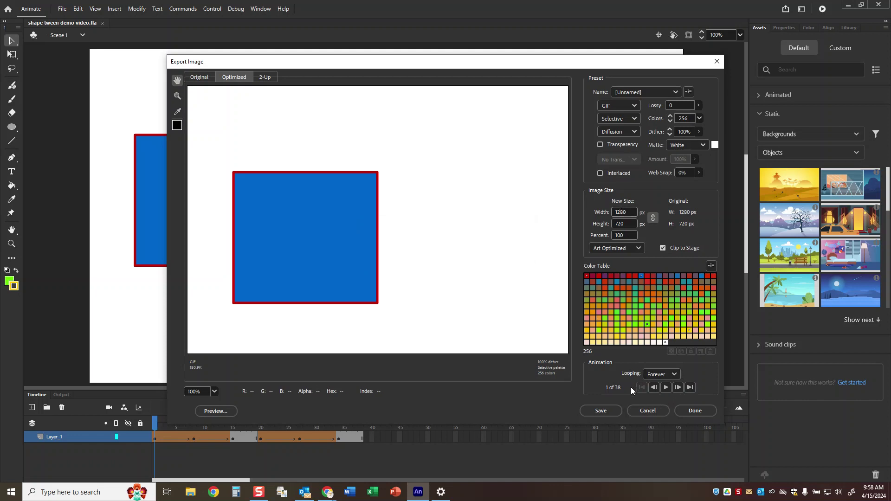
left_click(602, 411)
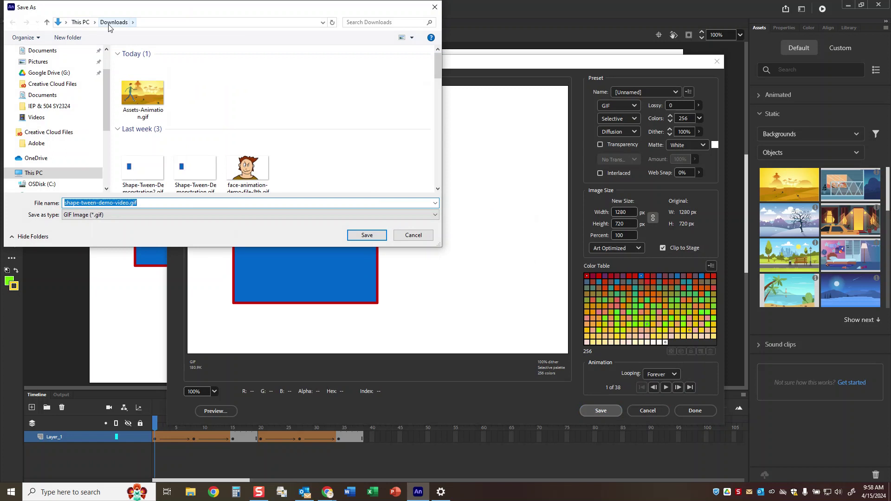
Step: Save the GIF as shape-tween-demo-video.gif in the Desktop folder
scroll(108, 75, "up", 5)
left_click(38, 69)
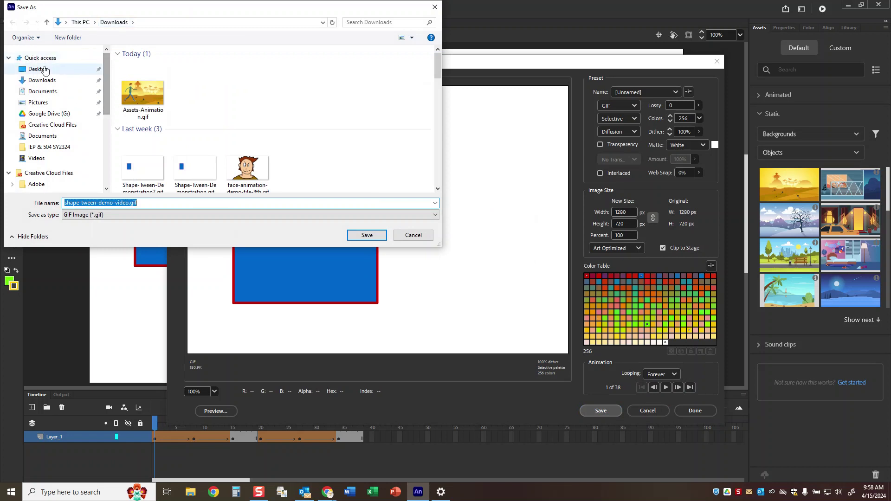
left_click(45, 92)
left_click(39, 102)
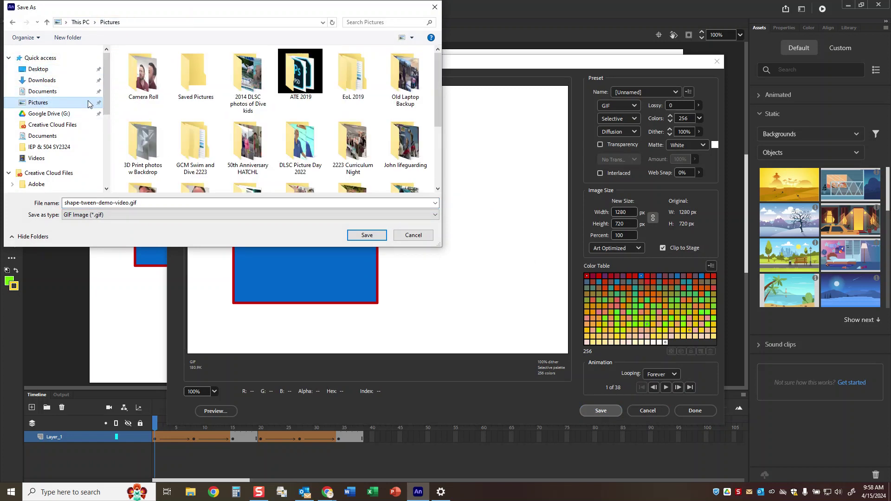
left_click(41, 69)
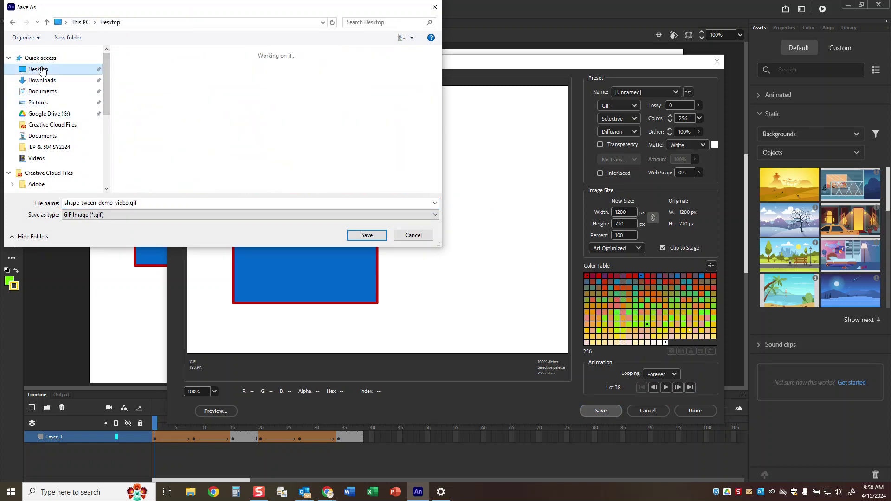
left_click(367, 235)
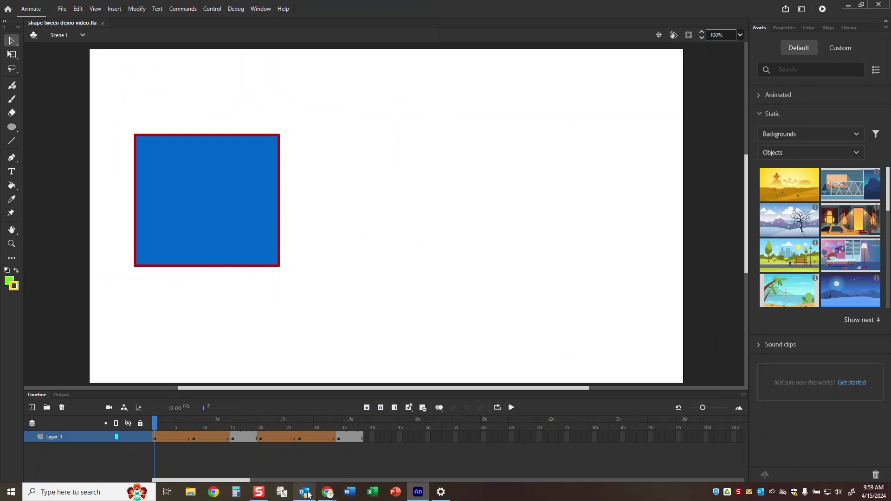
Step: Return to the Slides assignment and select the slide's instructions text box
mouse_move(325, 493)
left_click(369, 470)
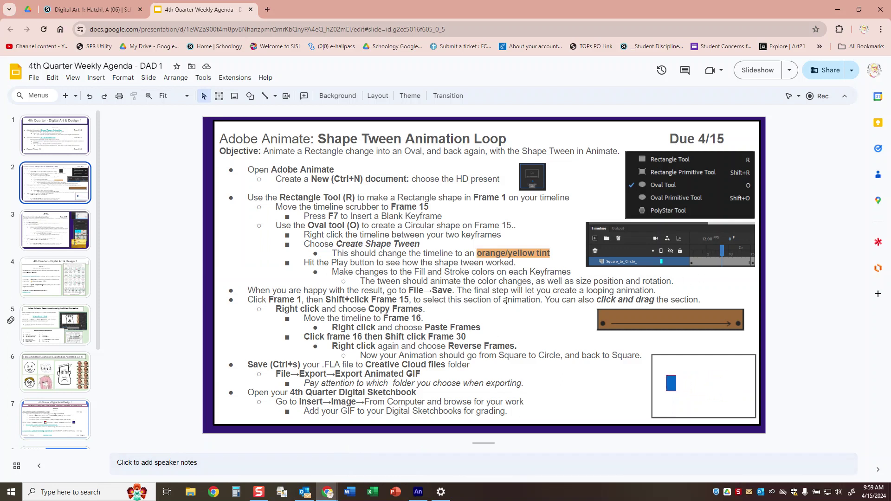
left_click(508, 318)
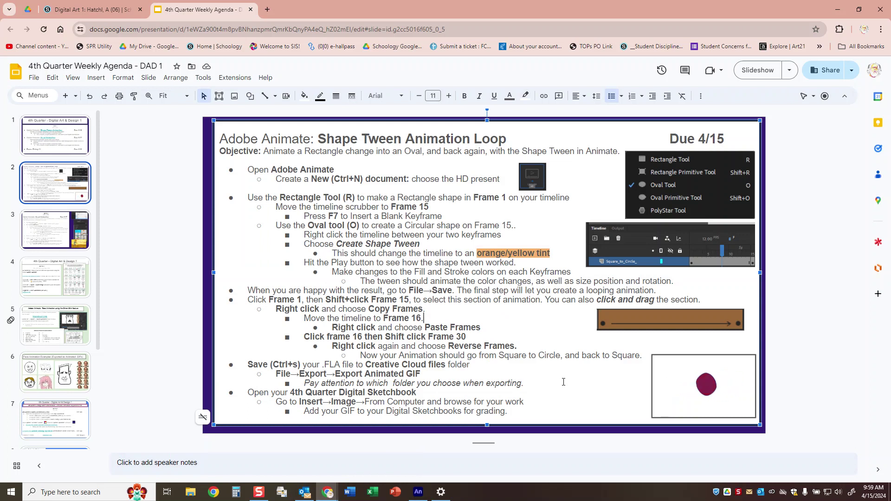
Step: Upload shape-tween-demo-video.gif from the Desktop onto slide 2 via Insert > Image
left_click(97, 78)
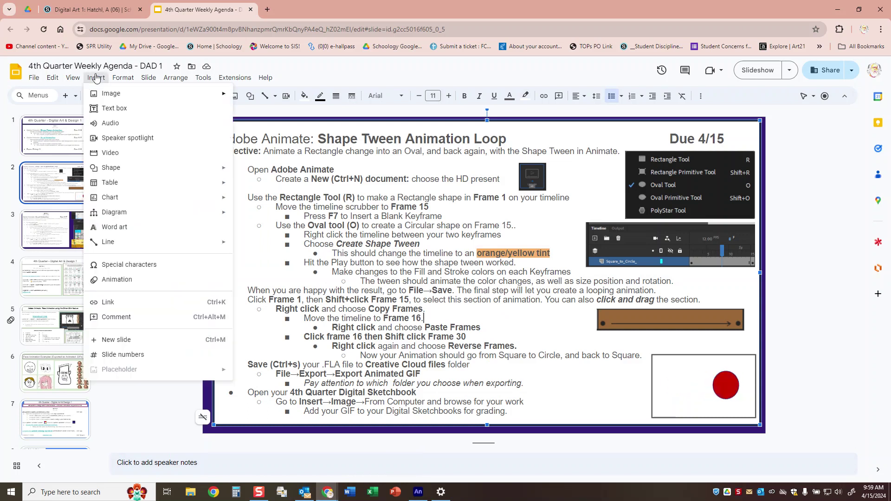
mouse_move(111, 93)
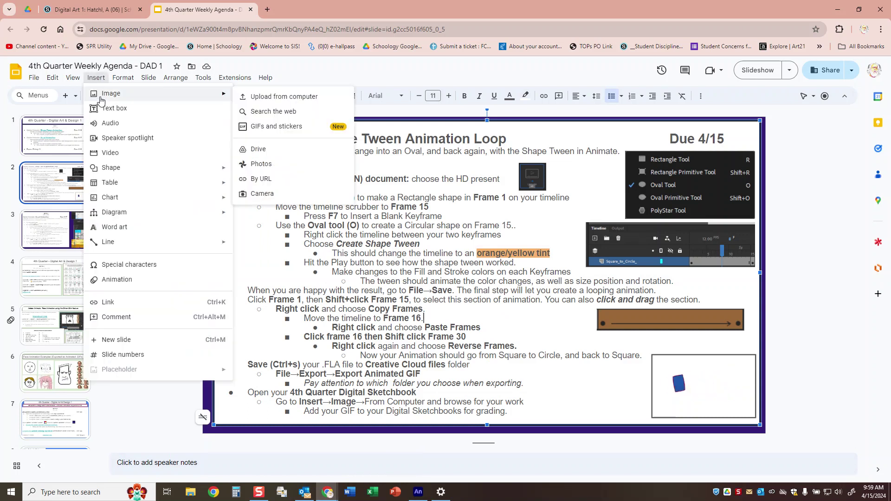
left_click(276, 97)
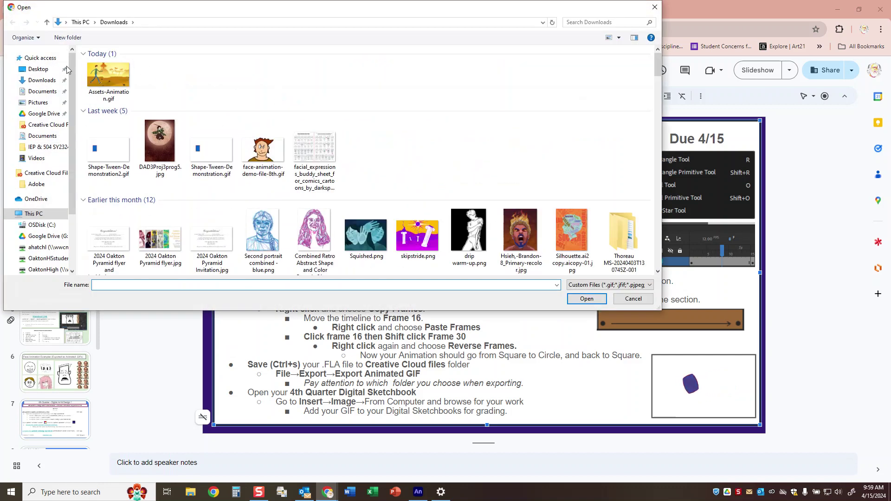
left_click(66, 70)
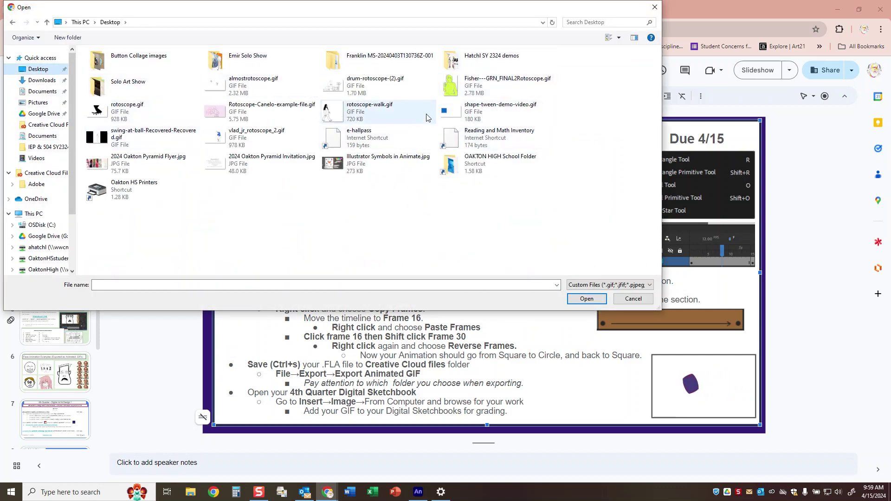
double_click(453, 112)
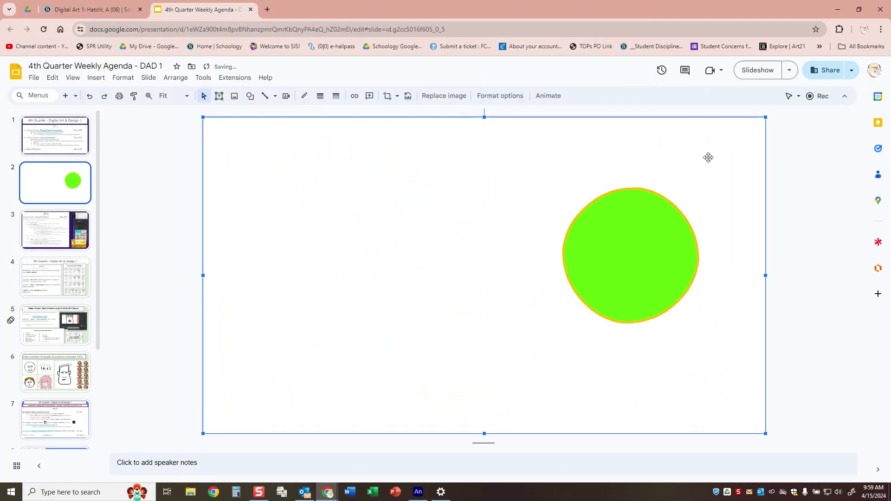
Step: Shrink the GIF, drag it to the bottom right beside the demo image, and deselect
left_click_drag(765, 117, 260, 377)
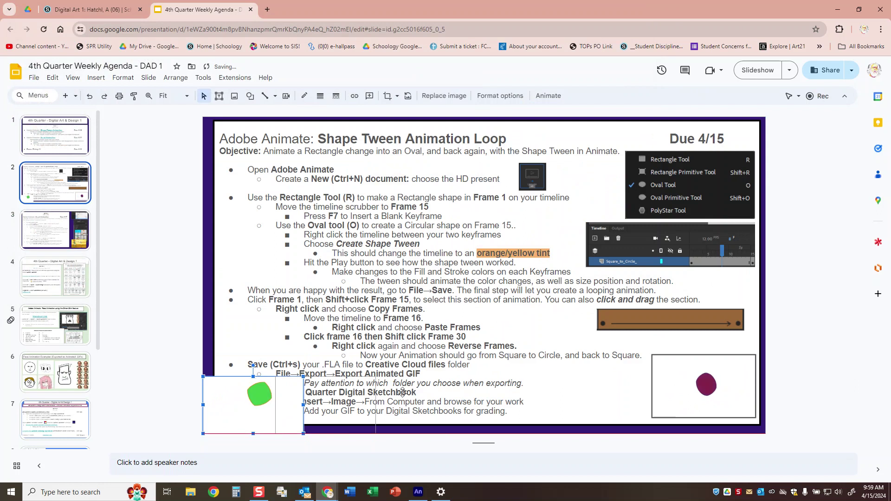
left_click_drag(402, 392, 669, 384)
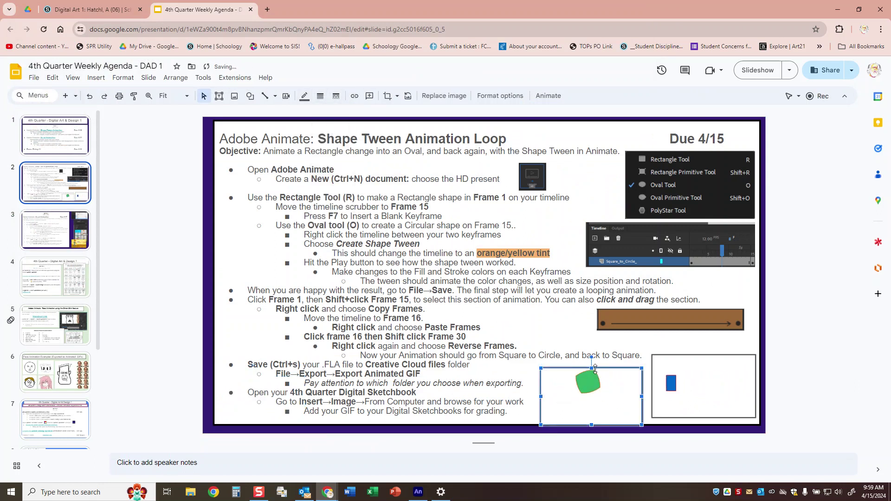
left_click_drag(596, 374, 601, 369)
left_click(807, 330)
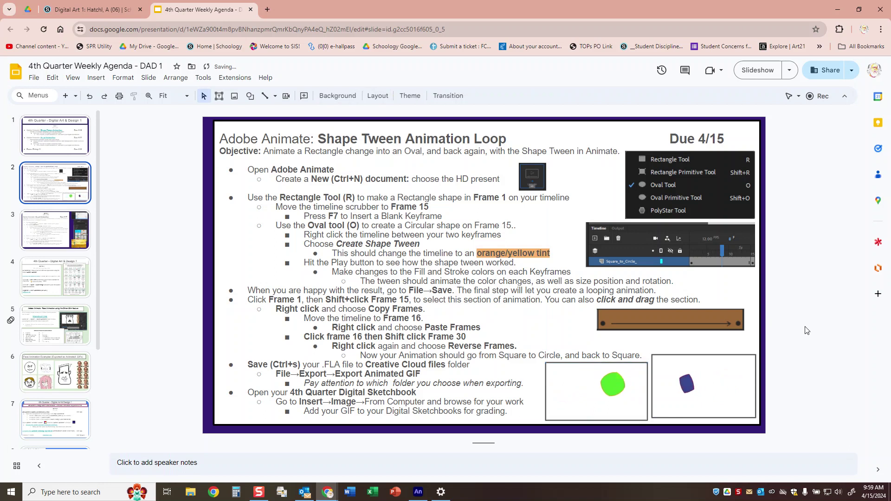